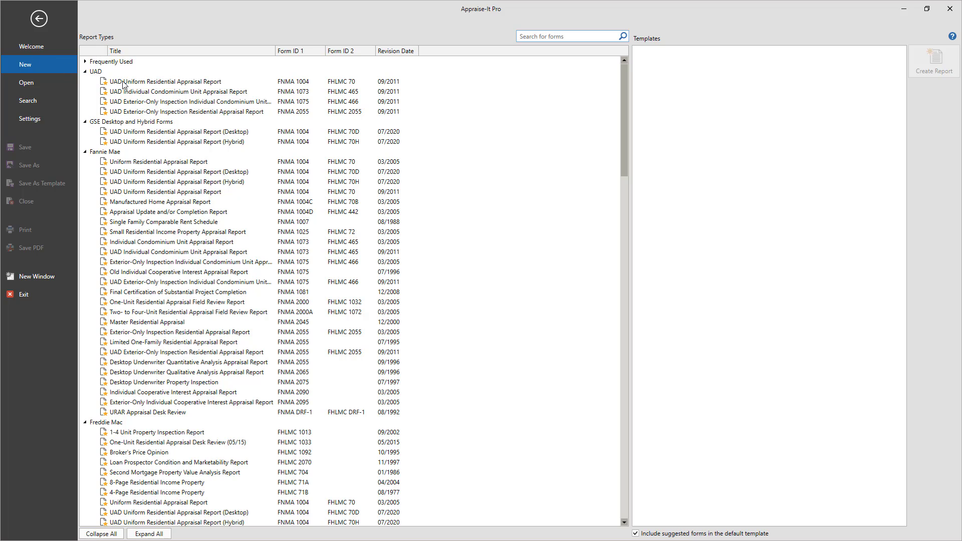
Create a UAD Uniform Residential Appraisal Report from the Waynesville template and bring up Add / Remove Forms.
{"action": "left_click", "coordinate": [123, 82]}
{"action": "left_click", "coordinate": [646, 80]}
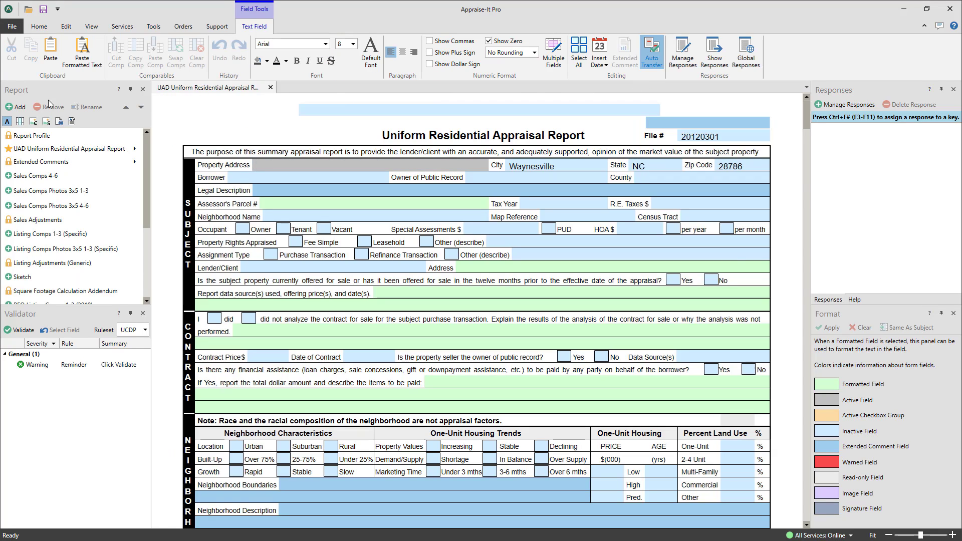
{"action": "left_click", "coordinate": [20, 107]}
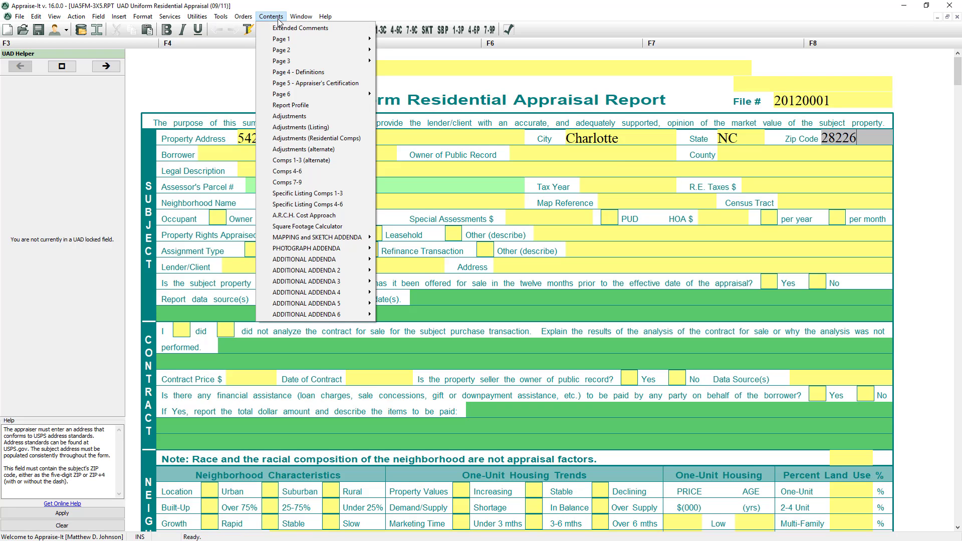
Open the FIRREA addendum and clear the PDF print page list.
{"action": "mouse_move", "coordinate": [291, 281]}
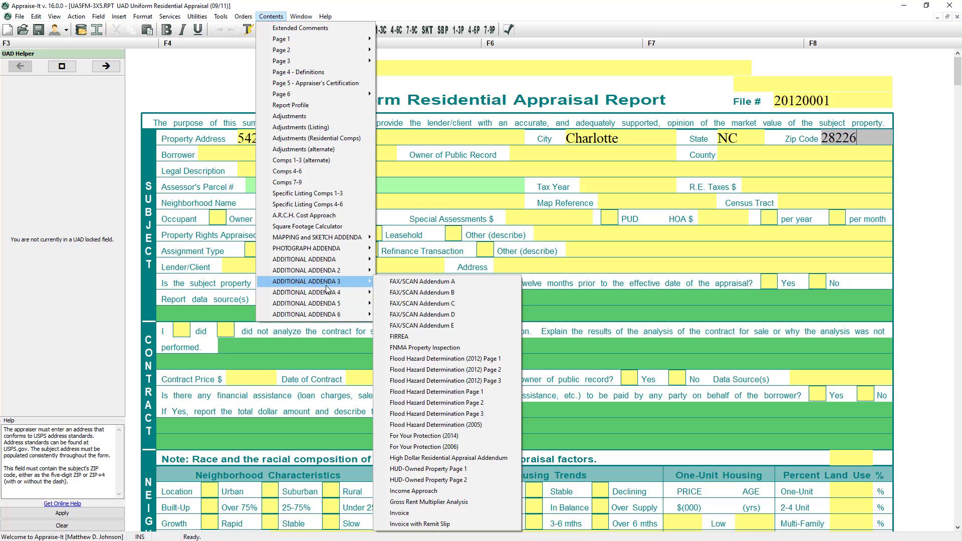
{"action": "left_click", "coordinate": [448, 337]}
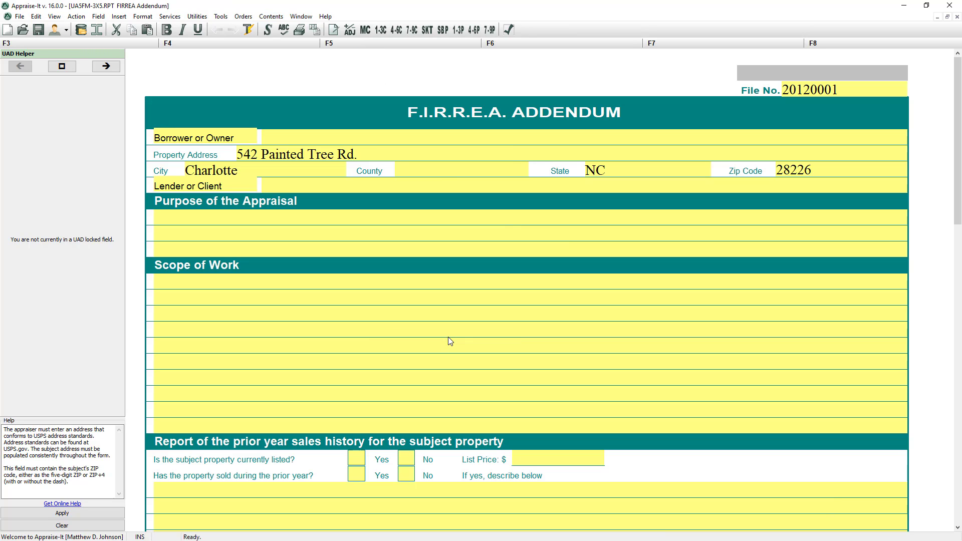
{"action": "left_click", "coordinate": [314, 30]}
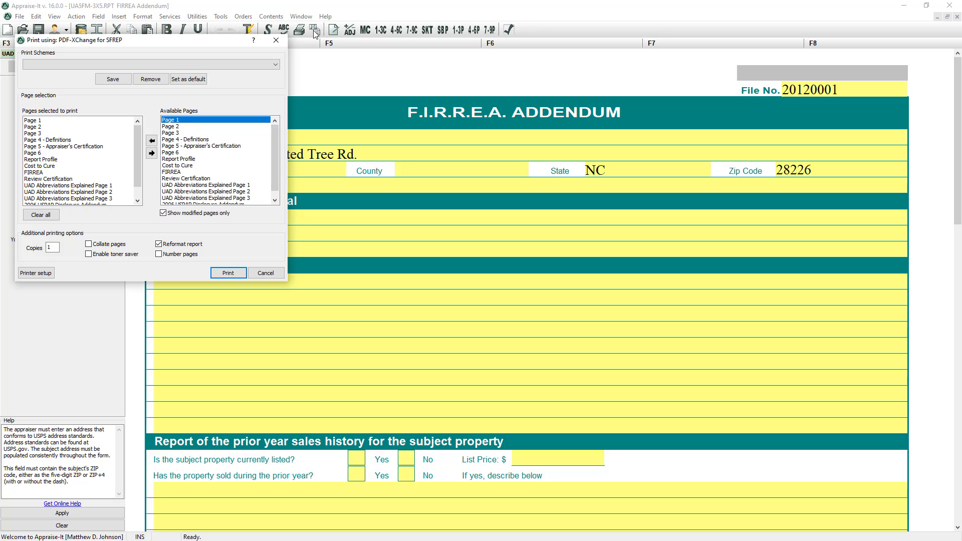
{"action": "left_click", "coordinate": [43, 216]}
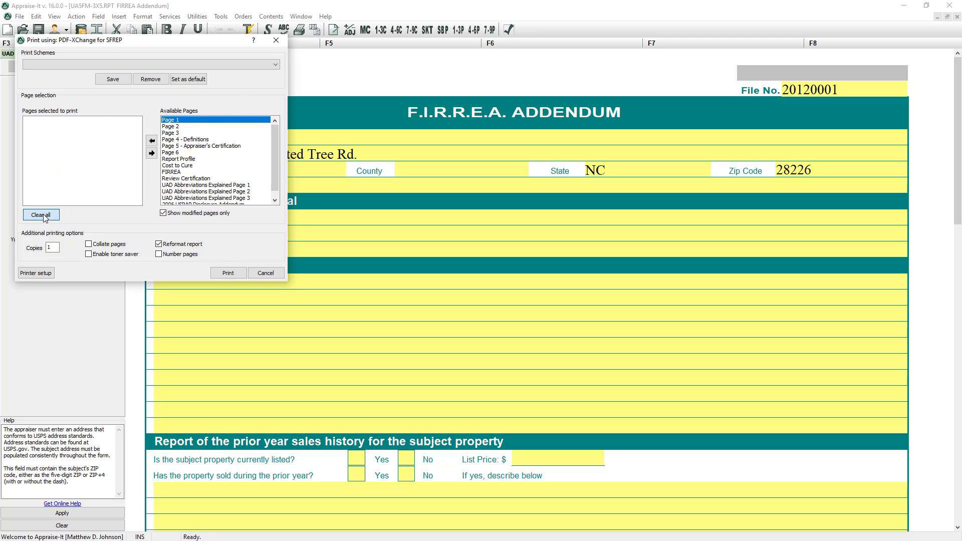
Add Page 1, Page 2, Page 3, FIRREA and Review Certification to the PDF print list.
{"action": "double_click", "coordinate": [175, 120]}
{"action": "double_click", "coordinate": [176, 127]}
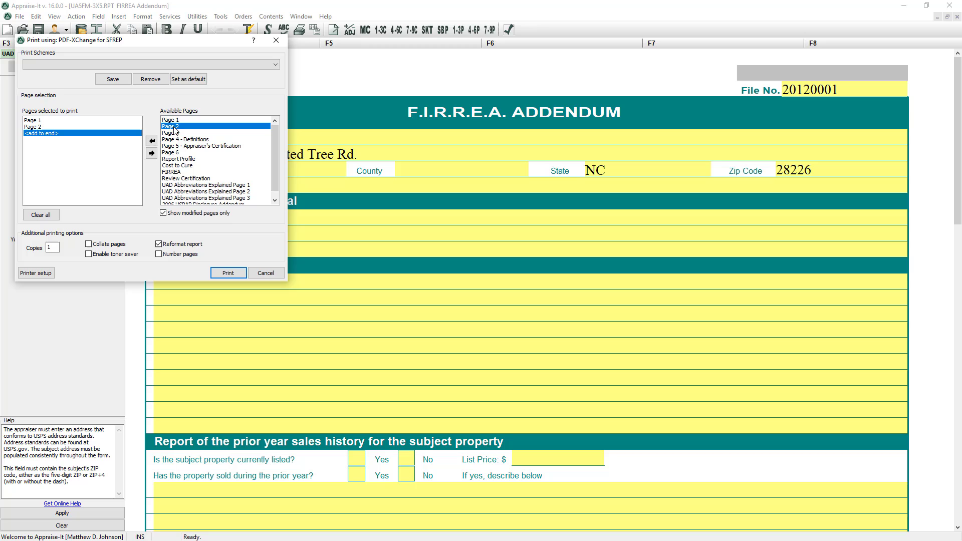
{"action": "double_click", "coordinate": [175, 133]}
{"action": "double_click", "coordinate": [173, 172]}
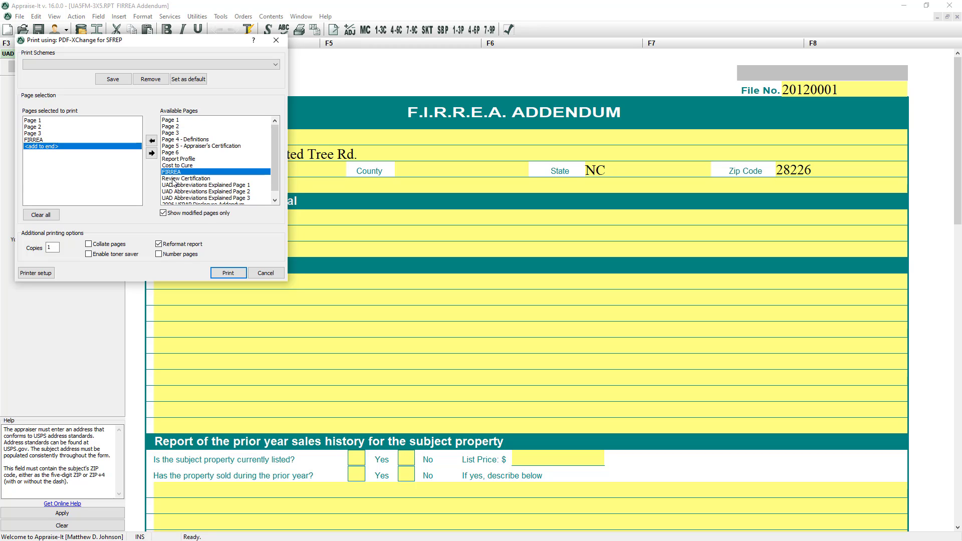
{"action": "double_click", "coordinate": [172, 179]}
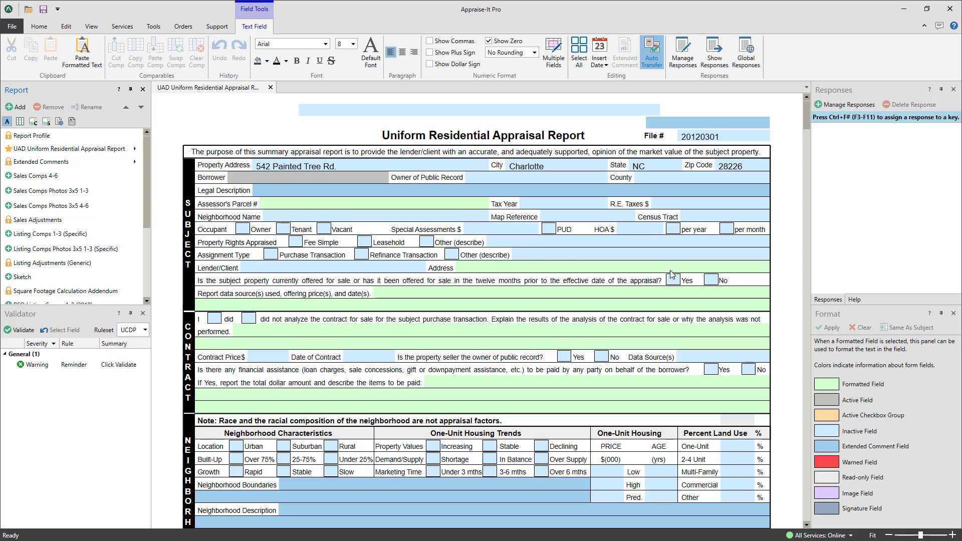
Add Sales Comps 7-9 and 10-12 pages, then select the FHA COVID-19 Addendum (Exterior-Only) form.
{"action": "left_click", "coordinate": [10, 178]}
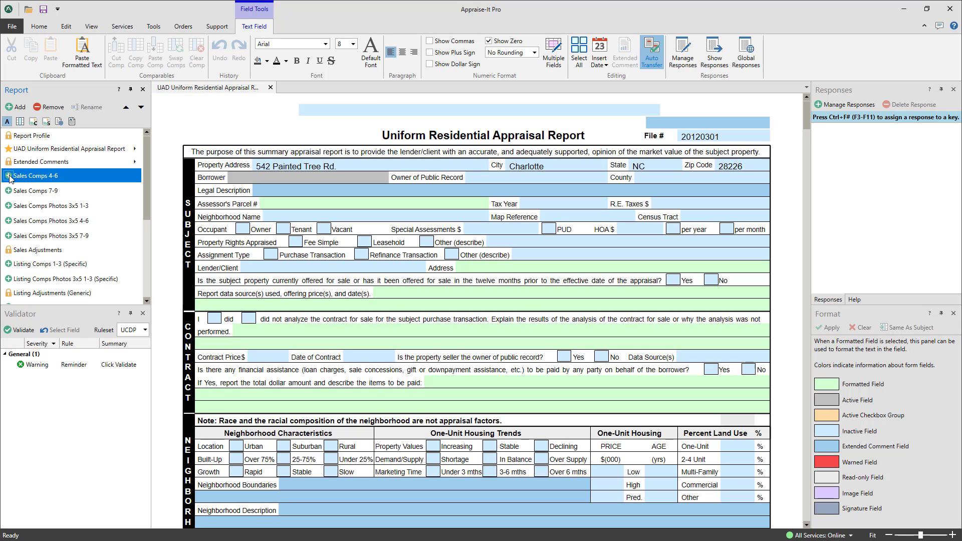
{"action": "left_click", "coordinate": [9, 191]}
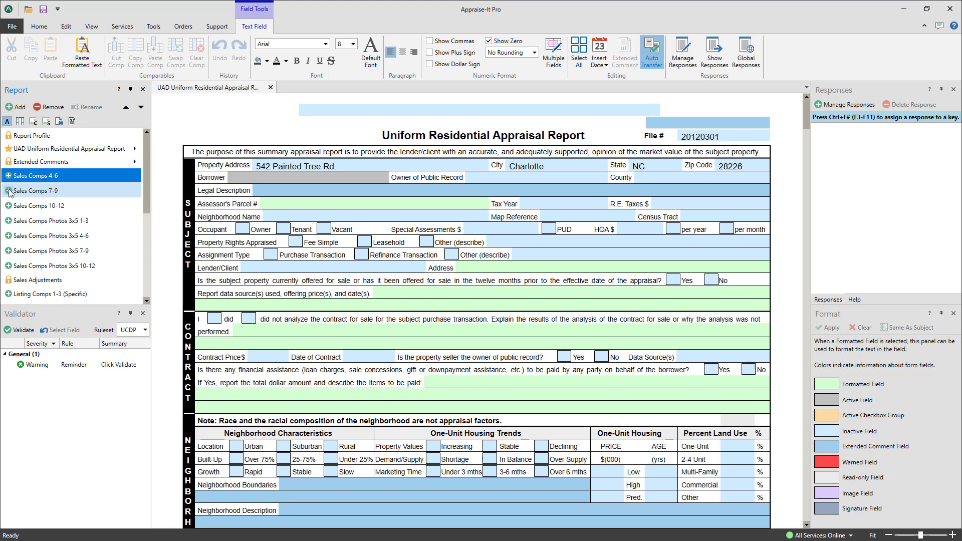
{"action": "left_click", "coordinate": [16, 107]}
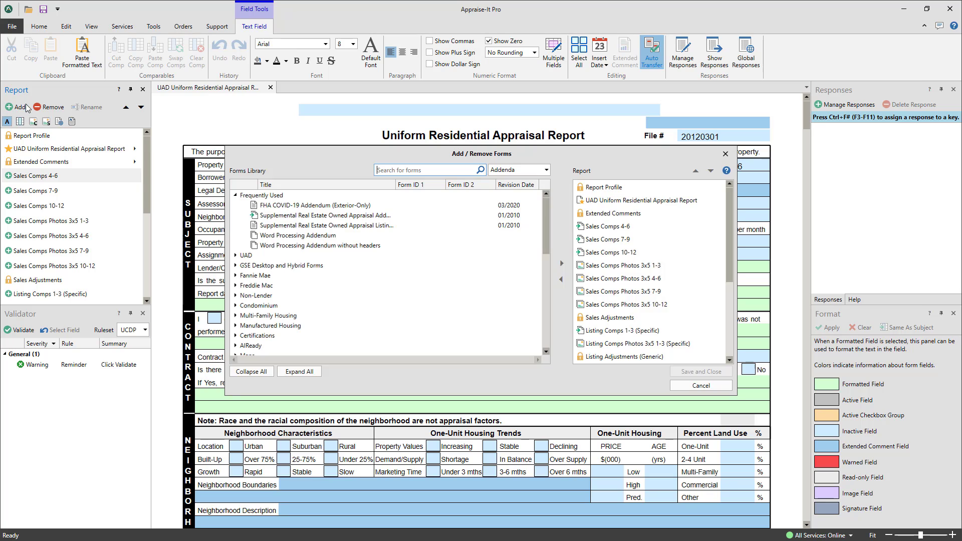
{"action": "left_click", "coordinate": [294, 208]}
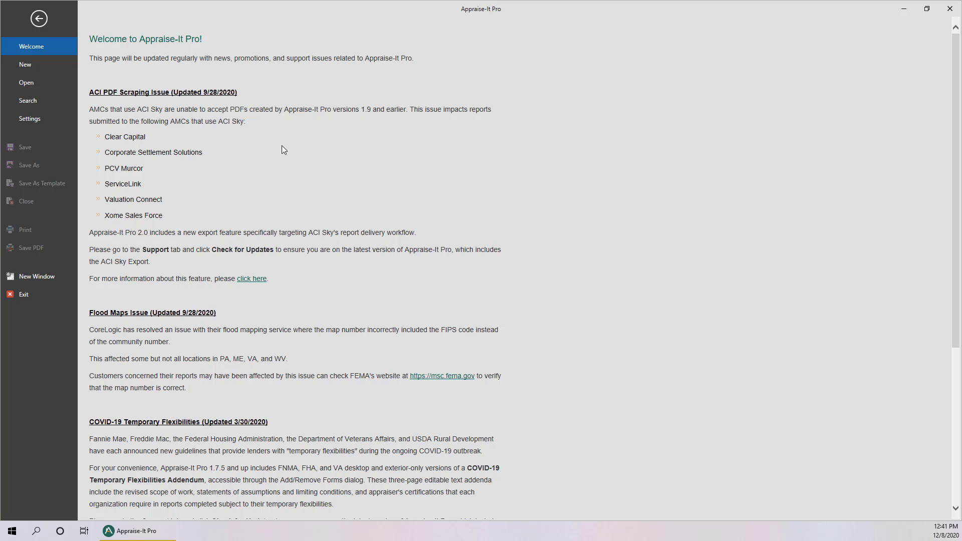
Create a new UAD Uniform Residential Appraisal Report from the Default Template, keeping suggested forms included.
{"action": "left_click", "coordinate": [31, 68]}
{"action": "left_click", "coordinate": [165, 81]}
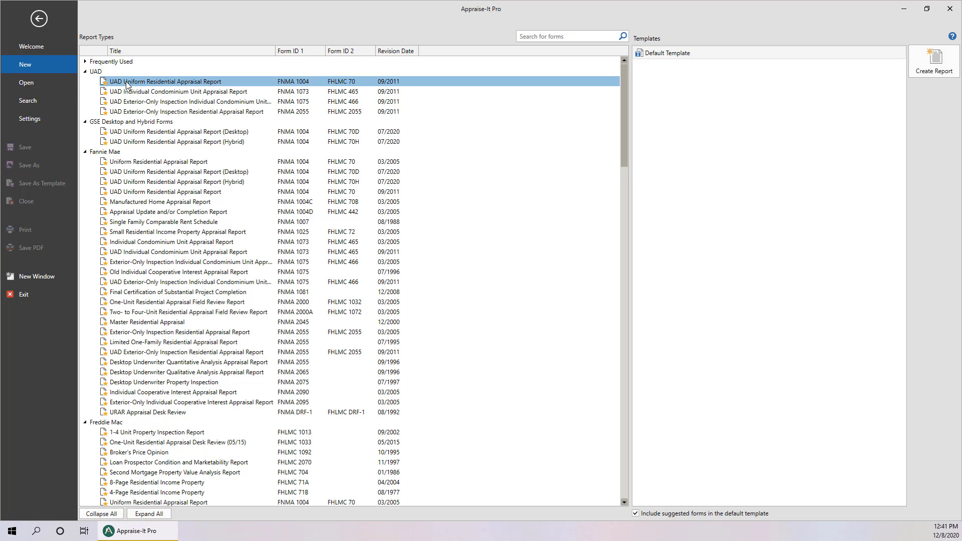
{"action": "left_click", "coordinate": [680, 57]}
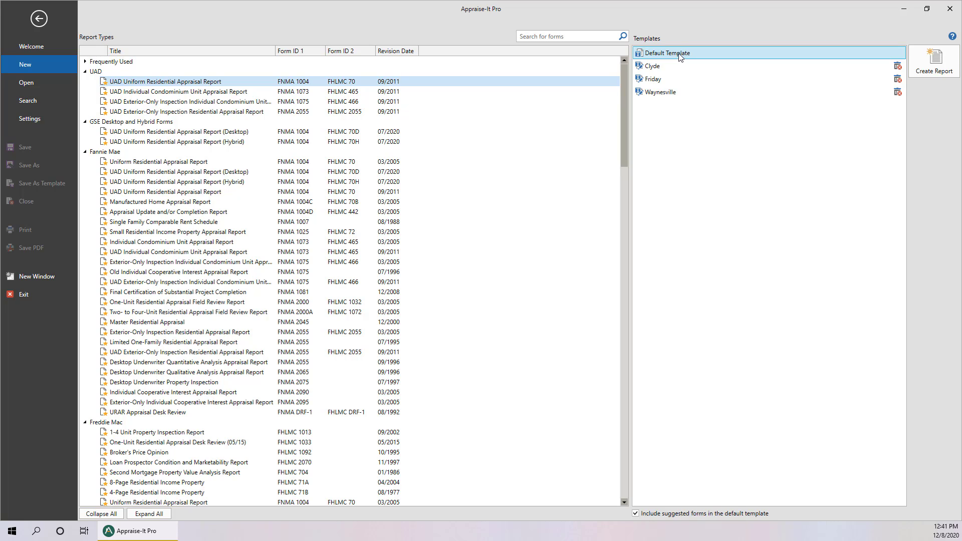
{"action": "left_click", "coordinate": [636, 513]}
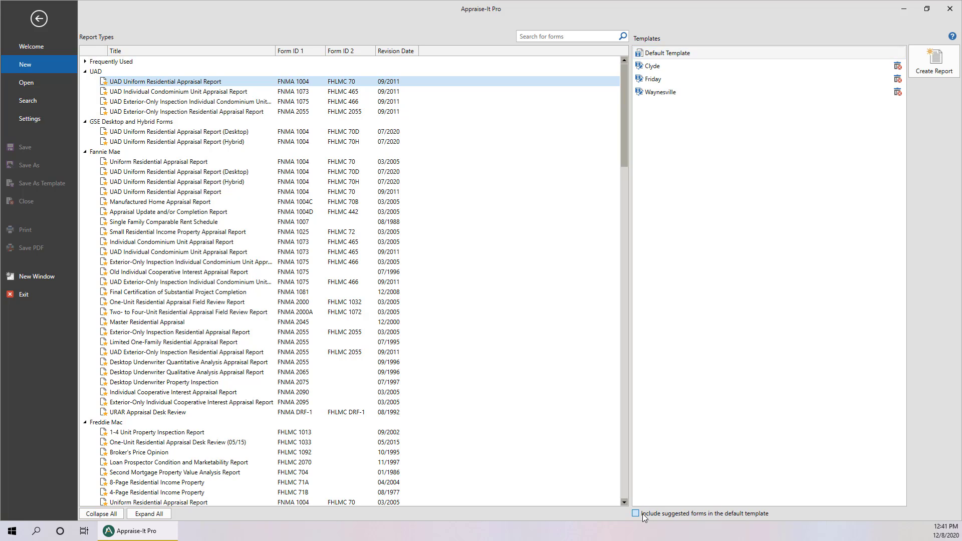
{"action": "left_click", "coordinate": [643, 514]}
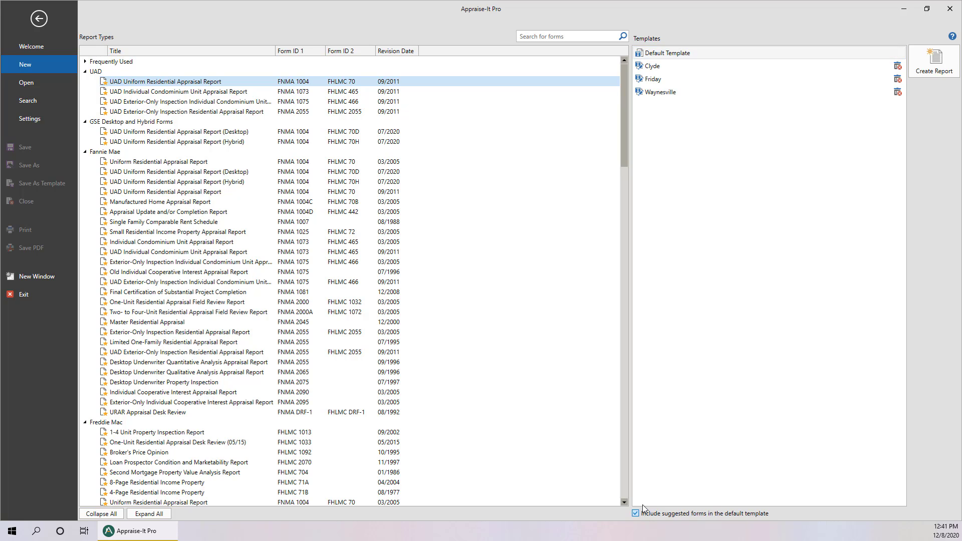
{"action": "left_click", "coordinate": [709, 50]}
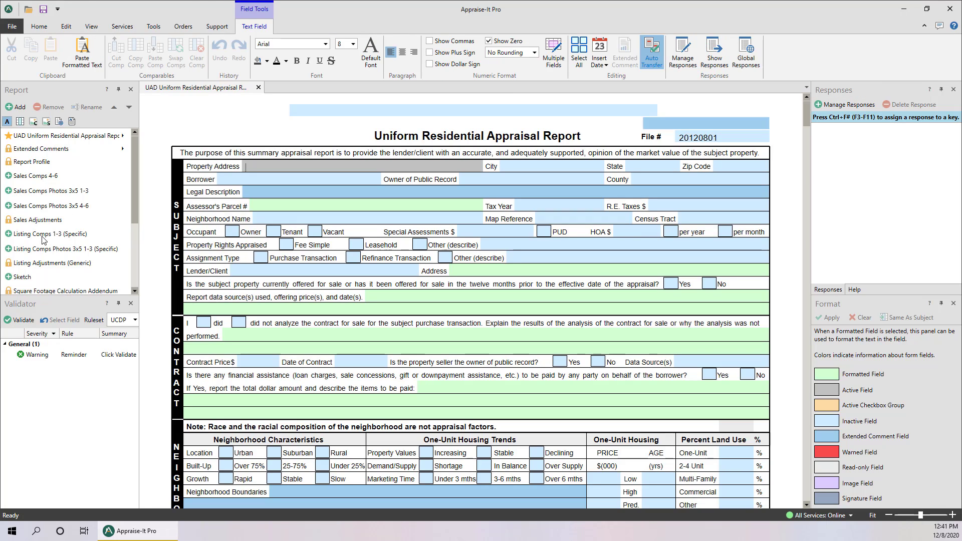
Remove the Sketch page from the report, confirming the removal.
{"action": "left_click", "coordinate": [26, 280]}
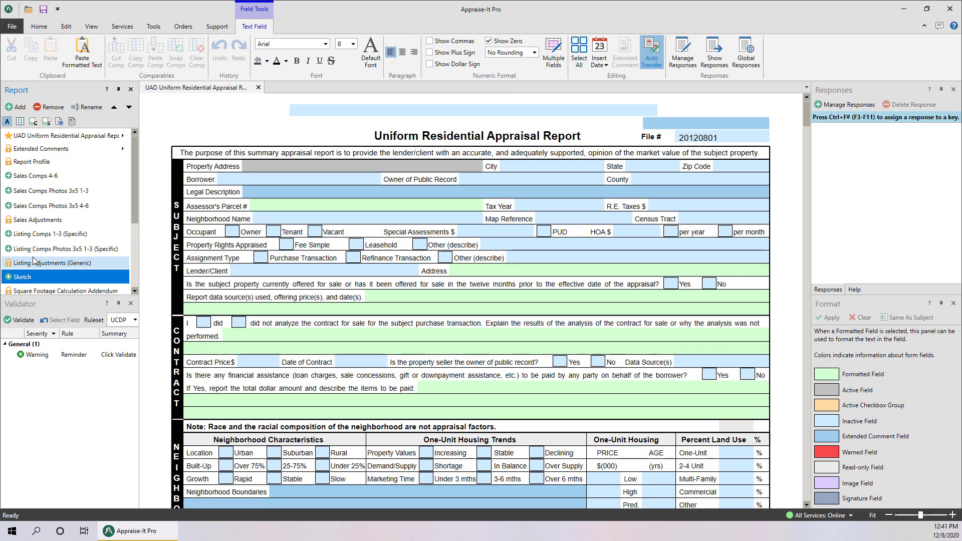
{"action": "left_click", "coordinate": [61, 108]}
{"action": "left_click", "coordinate": [517, 306]}
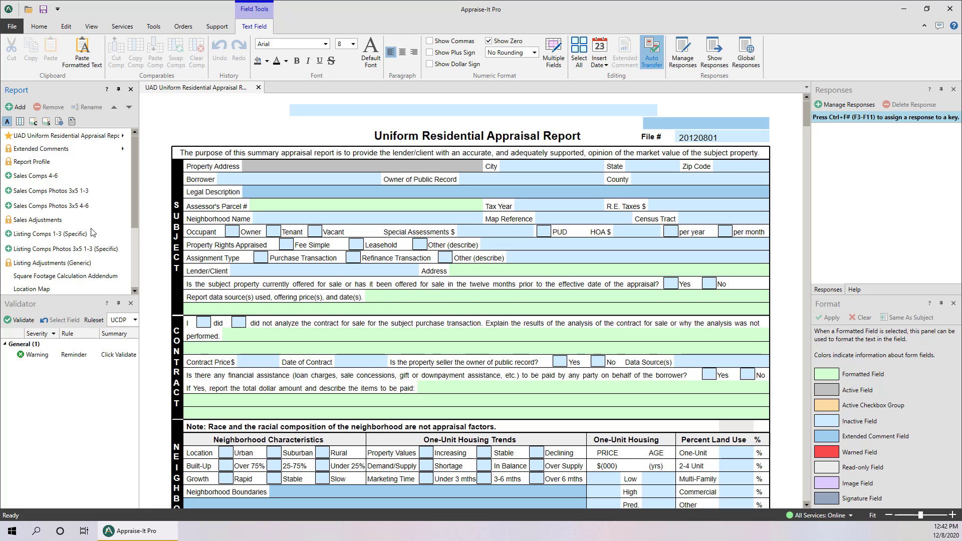
Add Sales Comps 7-9 and 10-12 pages, then select the Sales Comps Photos 3x5 4-6 page.
{"action": "left_click", "coordinate": [8, 176]}
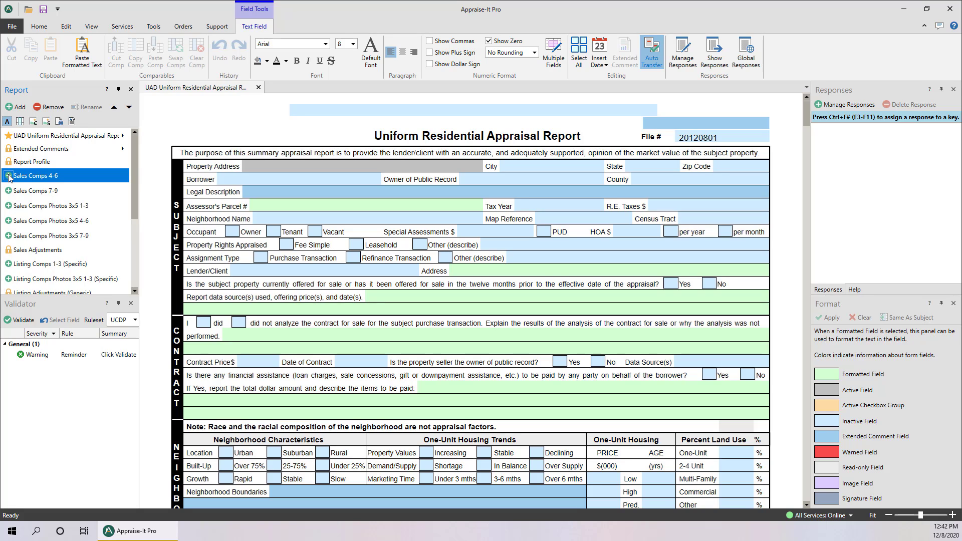
{"action": "left_click", "coordinate": [8, 191]}
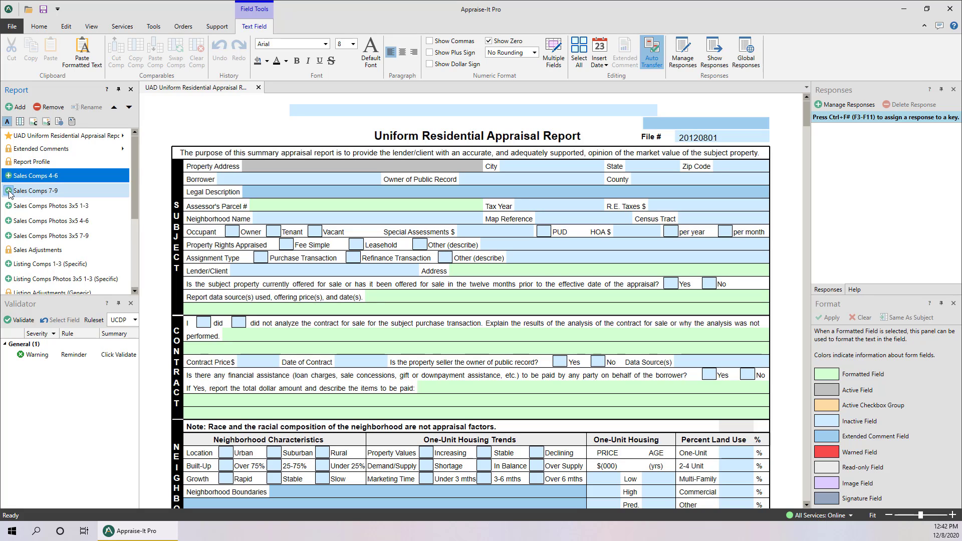
{"action": "left_click", "coordinate": [23, 238]}
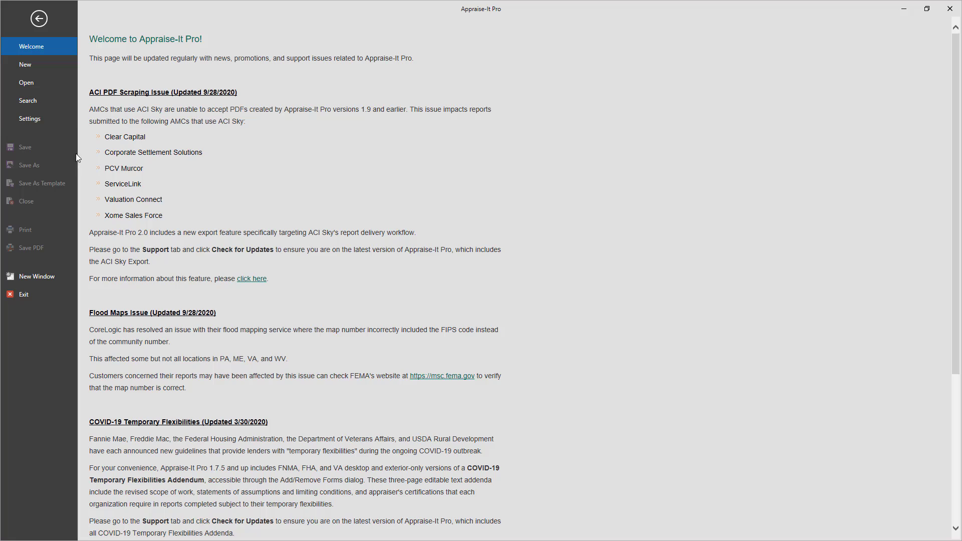
Review the Templates settings, then return to the report's Add / Remove Forms window.
{"action": "left_click", "coordinate": [41, 116]}
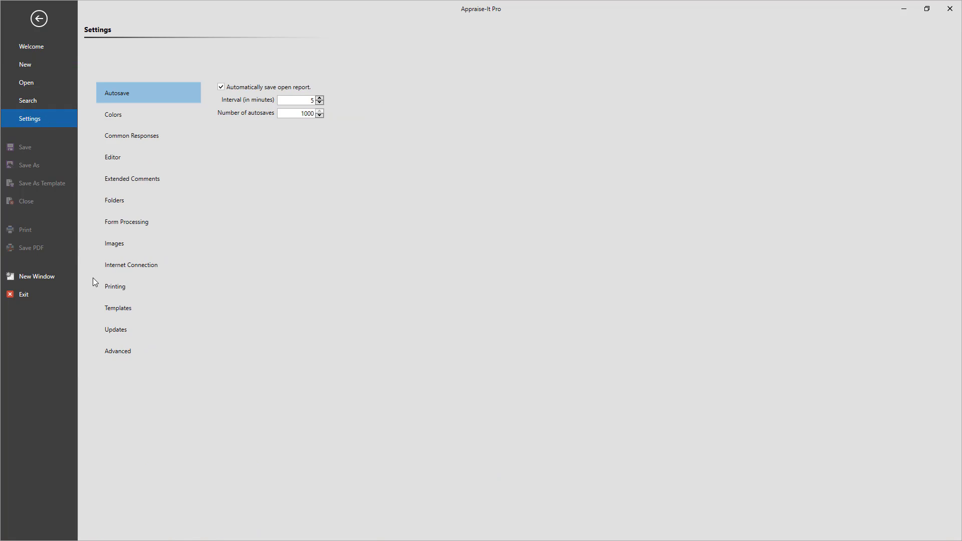
{"action": "left_click", "coordinate": [112, 311]}
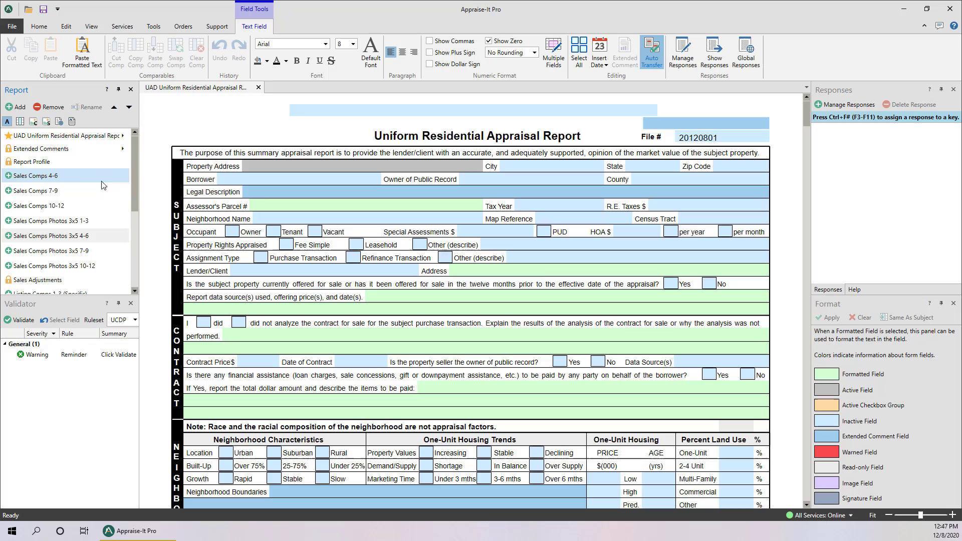
{"action": "left_click", "coordinate": [19, 107]}
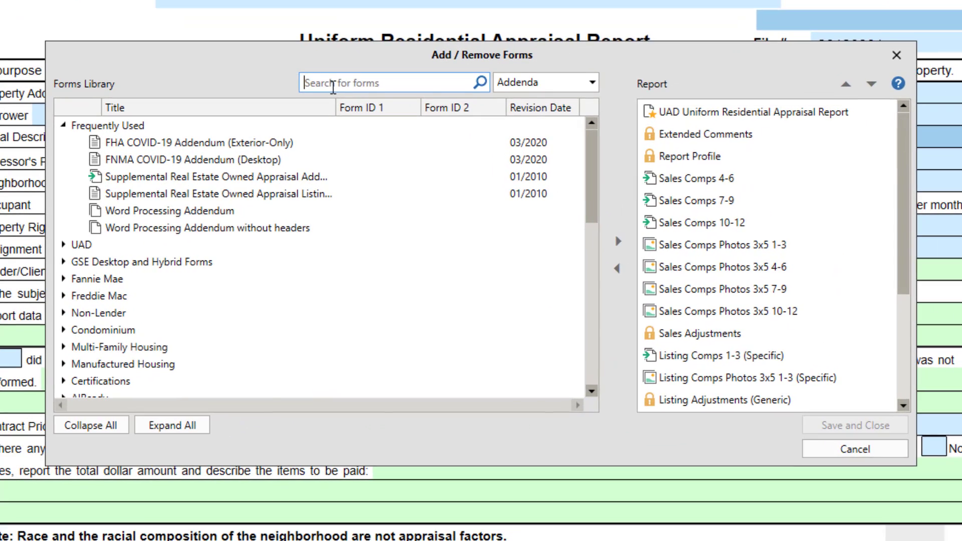
Search 'covid' and add the FNMA COVID-19 Desktop addendum after Report Profile, plus the Exterior-Only addendum.
{"action": "type", "text": "covid"}
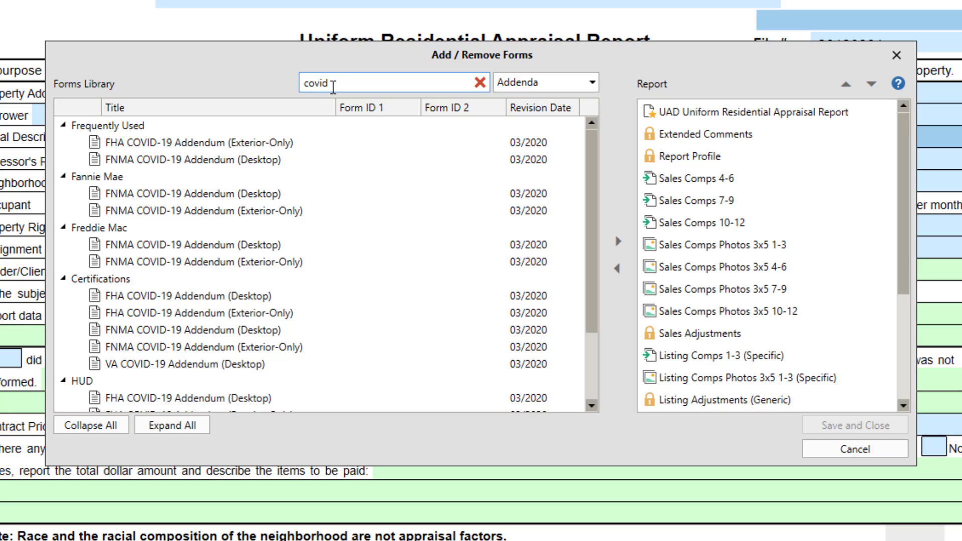
{"action": "left_click", "coordinate": [146, 198]}
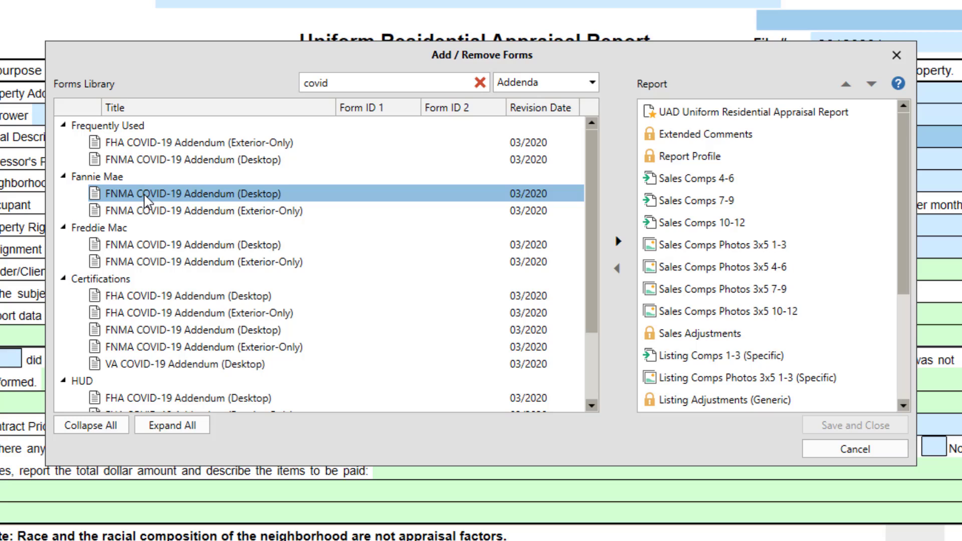
{"action": "left_click_drag", "start_coordinate": [146, 198], "coordinate": [727, 176]}
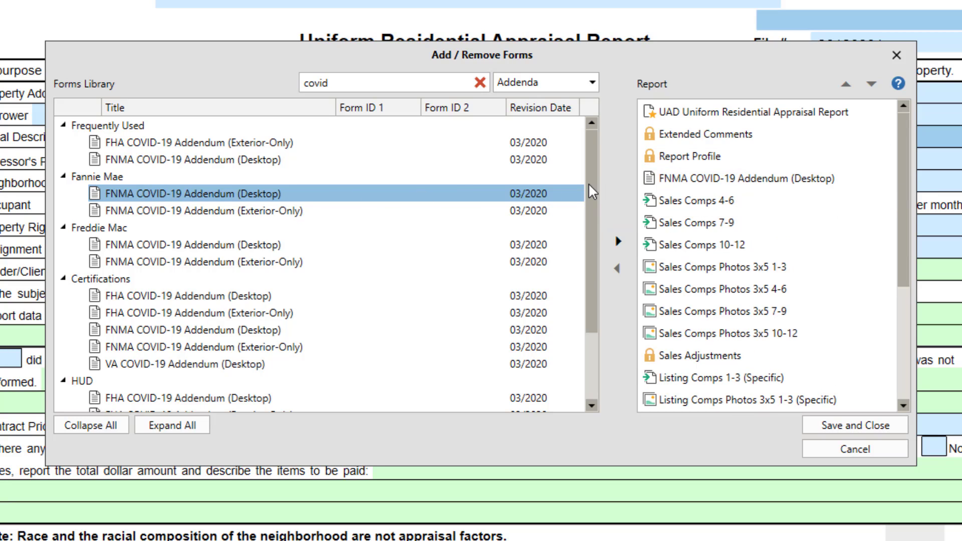
{"action": "left_click", "coordinate": [283, 210]}
{"action": "left_click", "coordinate": [618, 242]}
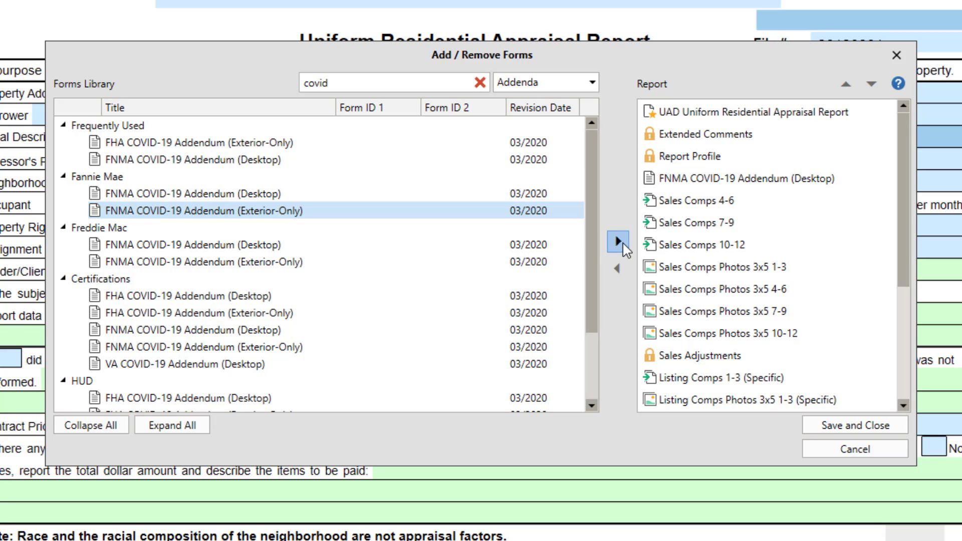
Position the Exterior-Only addendum below Location Map and save the form changes.
{"action": "left_click_drag", "start_coordinate": [904, 261], "coordinate": [914, 407]}
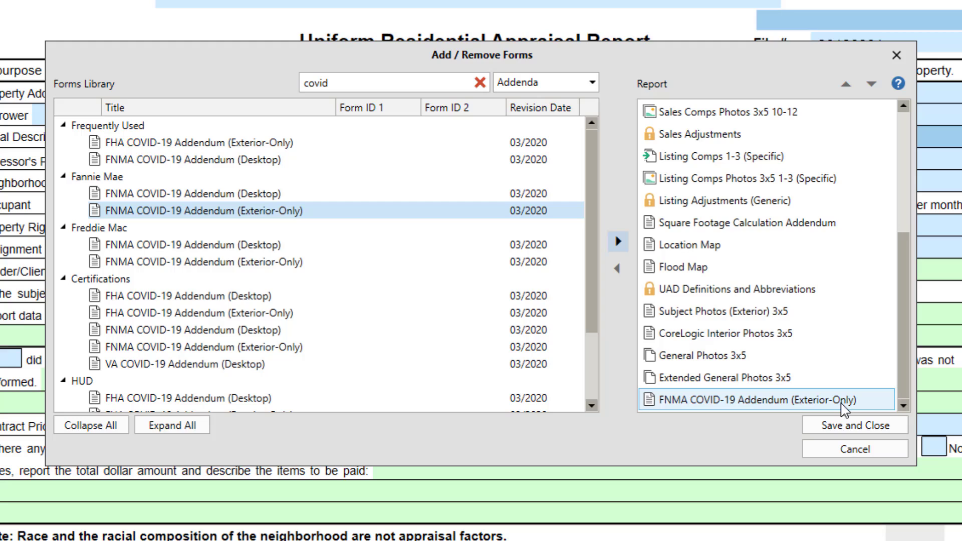
{"action": "left_click_drag", "start_coordinate": [833, 408], "coordinate": [801, 241]}
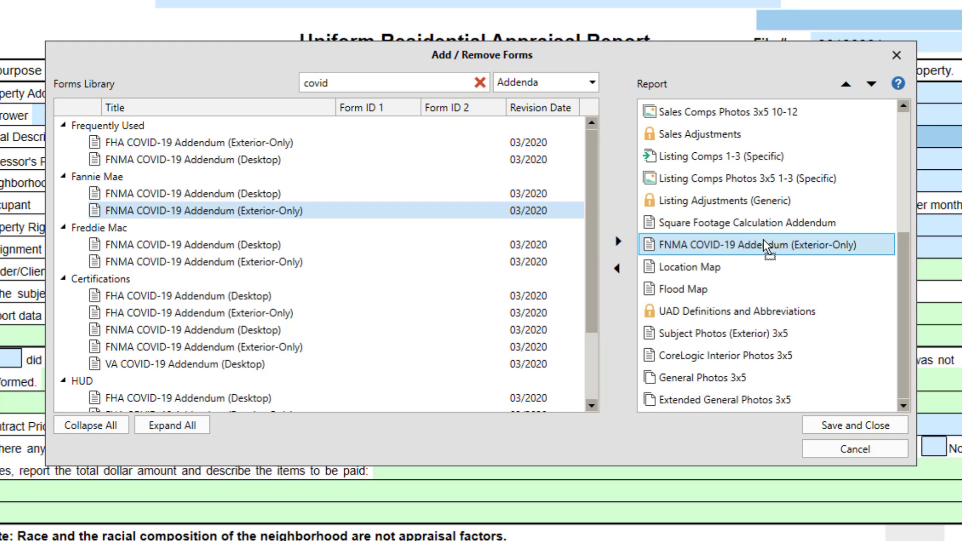
{"action": "left_click", "coordinate": [846, 84]}
{"action": "left_click", "coordinate": [872, 84]}
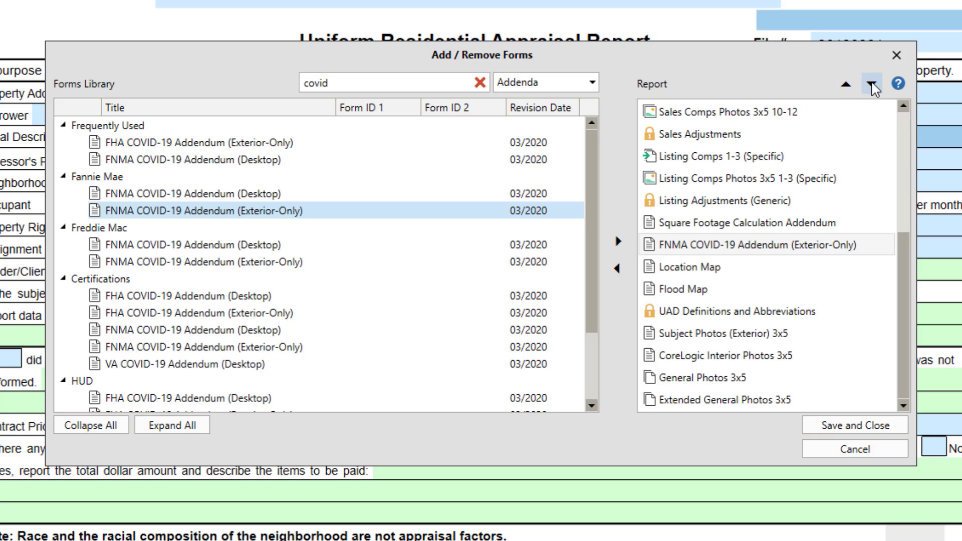
{"action": "left_click", "coordinate": [872, 83]}
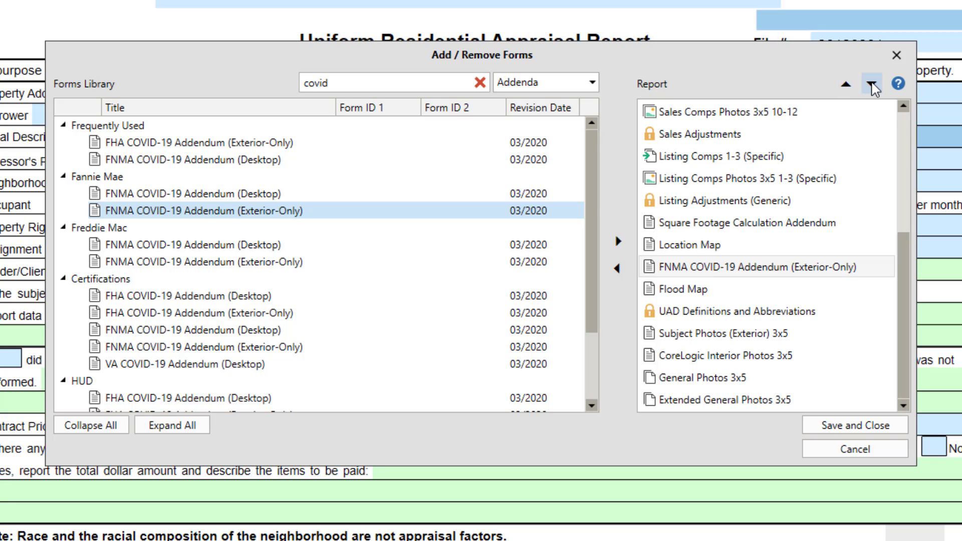
{"action": "left_click", "coordinate": [848, 427]}
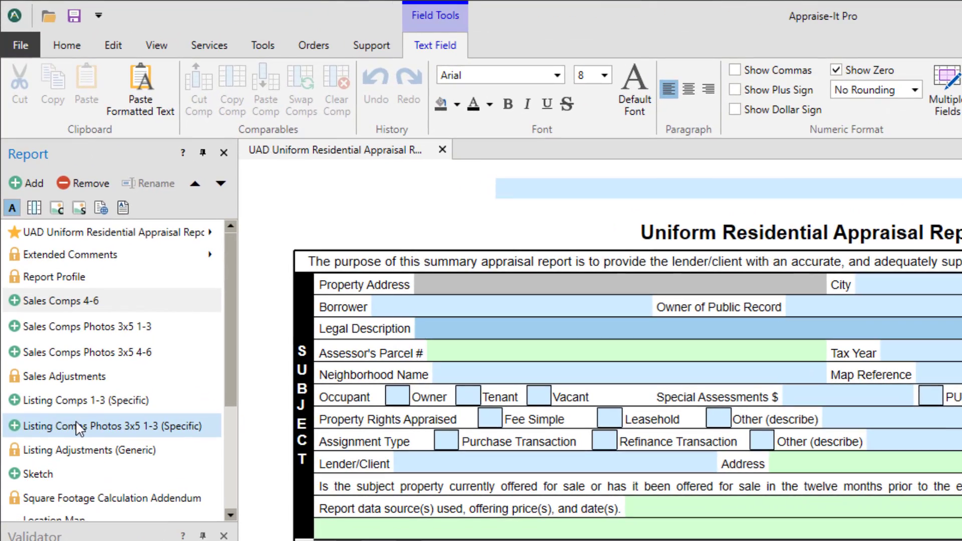
Reposition the Sketch page in the report list, settling it just below Sales Comps 4-6.
{"action": "mouse_move", "coordinate": [55, 473]}
{"action": "left_mouse_down"}
{"action": "mouse_move", "coordinate": [55, 330]}
{"action": "mouse_move", "coordinate": [54, 395]}
{"action": "left_mouse_up"}
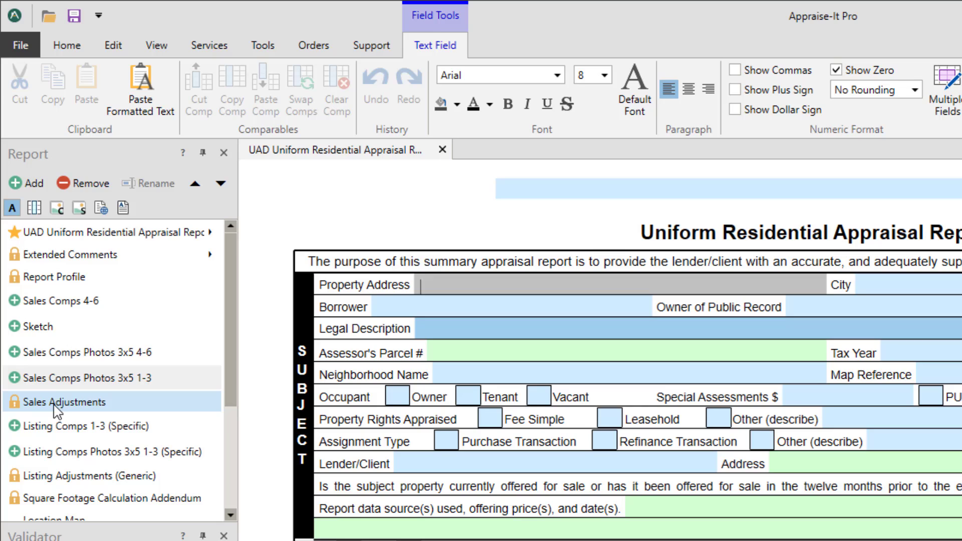
{"action": "left_click", "coordinate": [42, 331]}
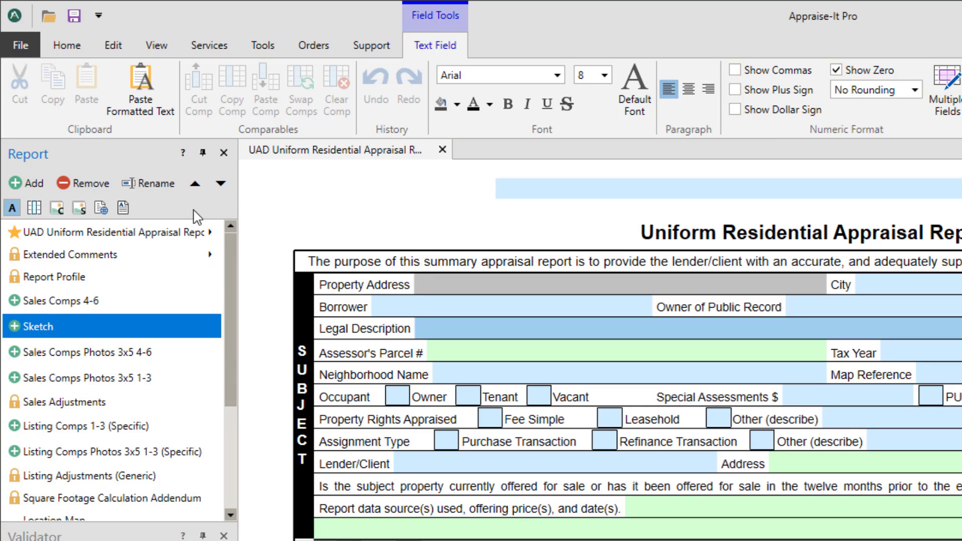
{"action": "left_click", "coordinate": [225, 183]}
{"action": "left_click", "coordinate": [225, 182]}
{"action": "left_click", "coordinate": [226, 181]}
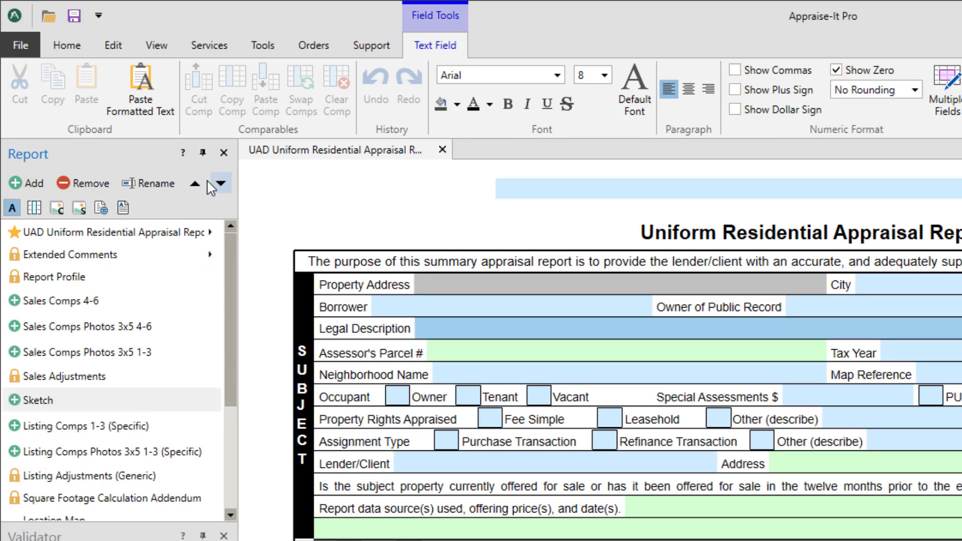
{"action": "left_click", "coordinate": [195, 183]}
{"action": "left_click", "coordinate": [196, 183]}
{"action": "left_click", "coordinate": [195, 183]}
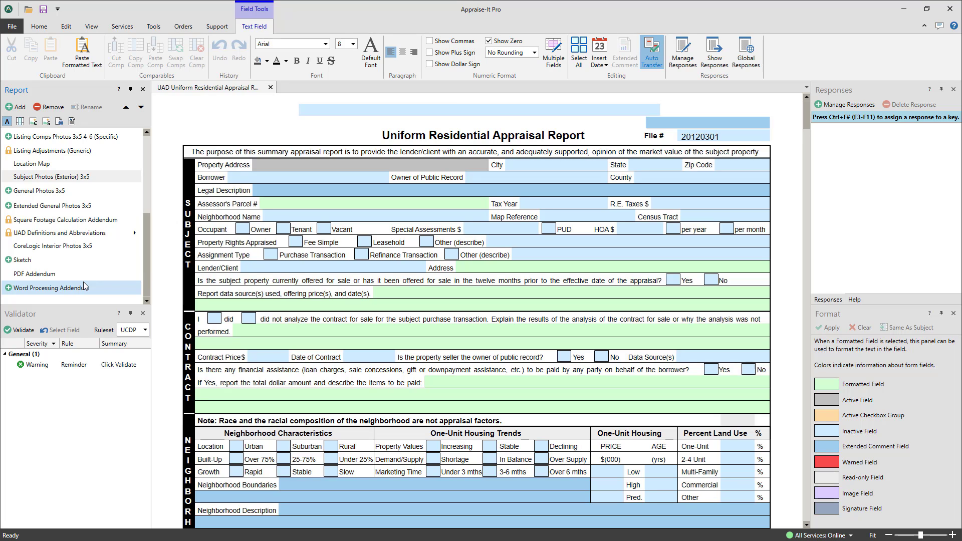
Rename the PDF Addendum page, entering 'Plat Ma' as the new form title.
{"action": "left_click", "coordinate": [40, 273]}
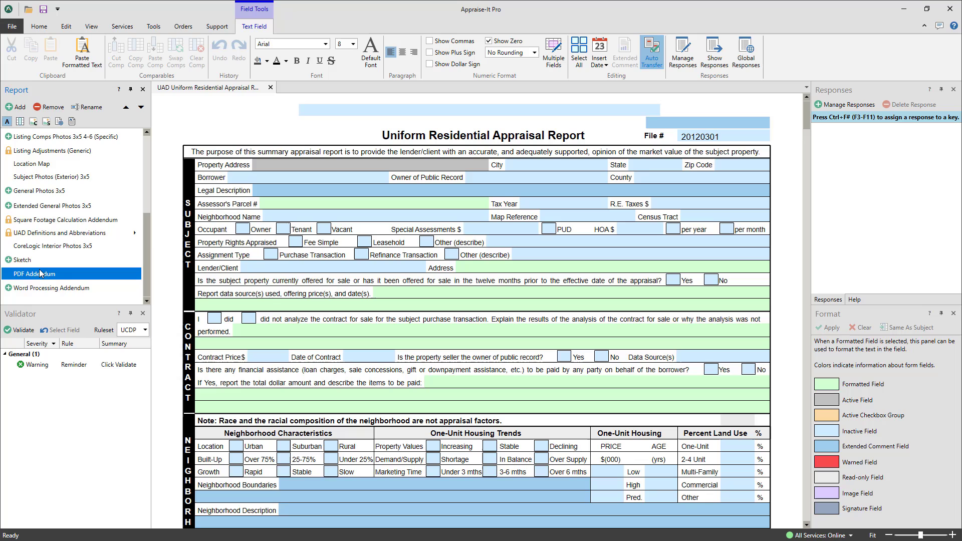
{"action": "left_click", "coordinate": [95, 108]}
{"action": "type", "text": "Plat "}
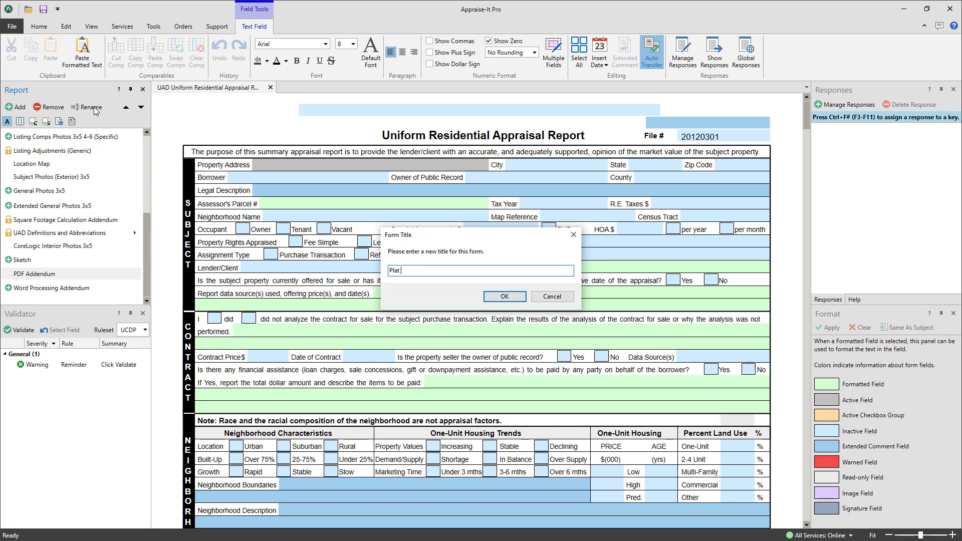
{"action": "type", "text": "Ma"}
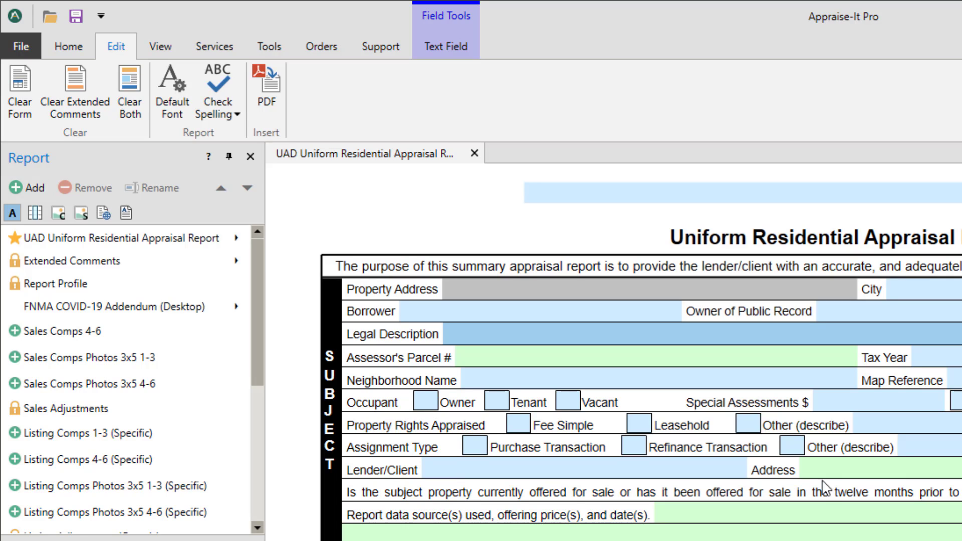
Try each Report panel filter: comparables, comparable photos, subject photos, maps/sketches, and documents.
{"action": "left_click", "coordinate": [34, 216]}
{"action": "left_click", "coordinate": [34, 215]}
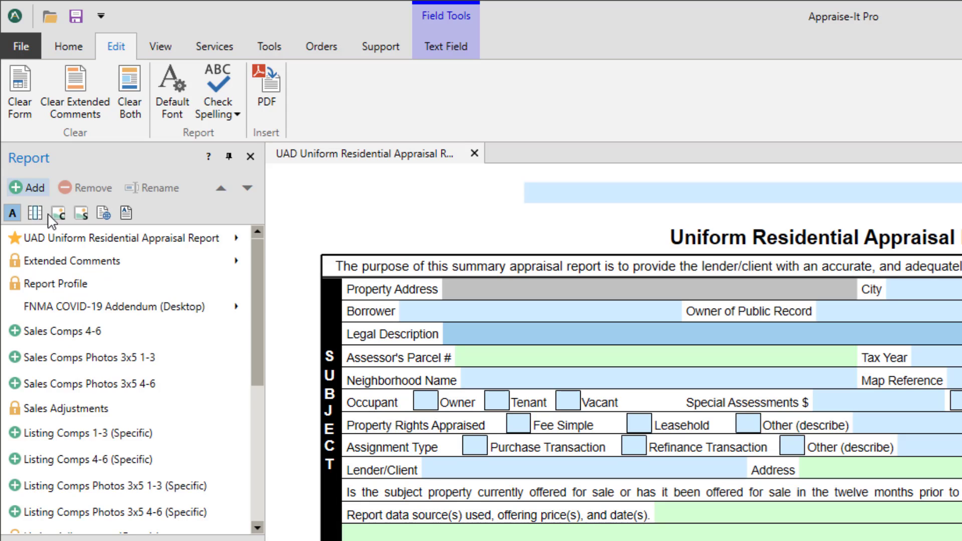
{"action": "left_click", "coordinate": [57, 215]}
{"action": "left_click", "coordinate": [58, 215]}
{"action": "left_click", "coordinate": [79, 214]}
{"action": "left_click", "coordinate": [79, 214]}
{"action": "left_click", "coordinate": [104, 214]}
{"action": "left_click", "coordinate": [104, 214]}
{"action": "left_click", "coordinate": [126, 214]}
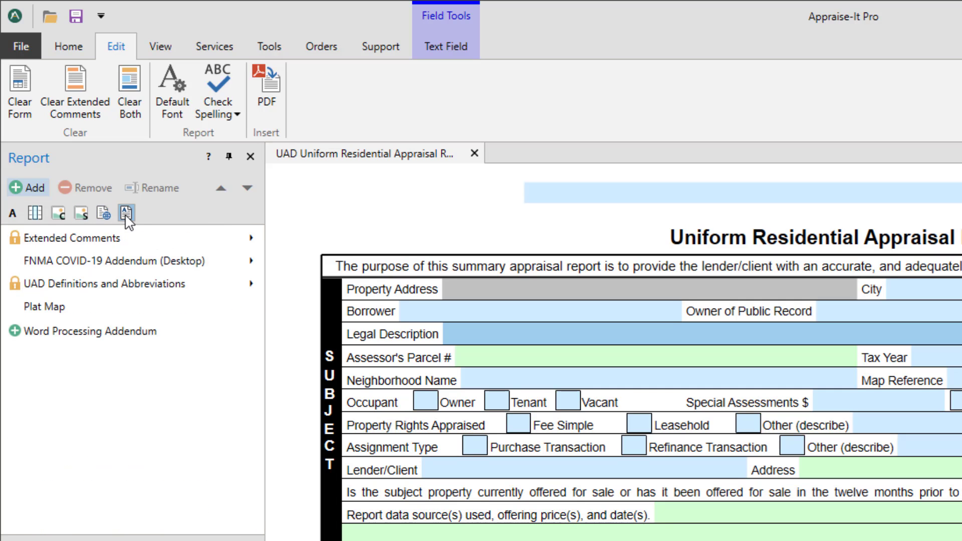
{"action": "left_click", "coordinate": [125, 214]}
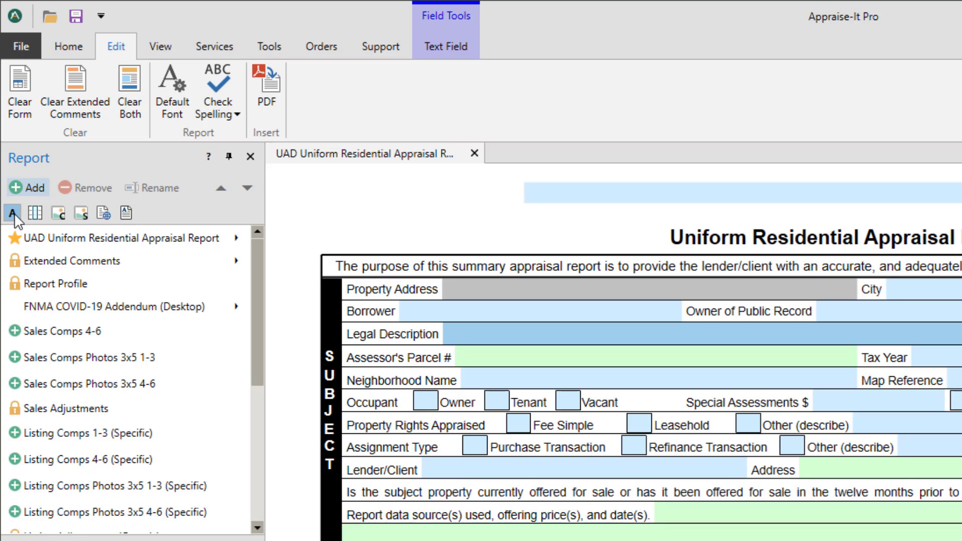
{"action": "left_click", "coordinate": [58, 215]}
{"action": "left_click", "coordinate": [81, 215]}
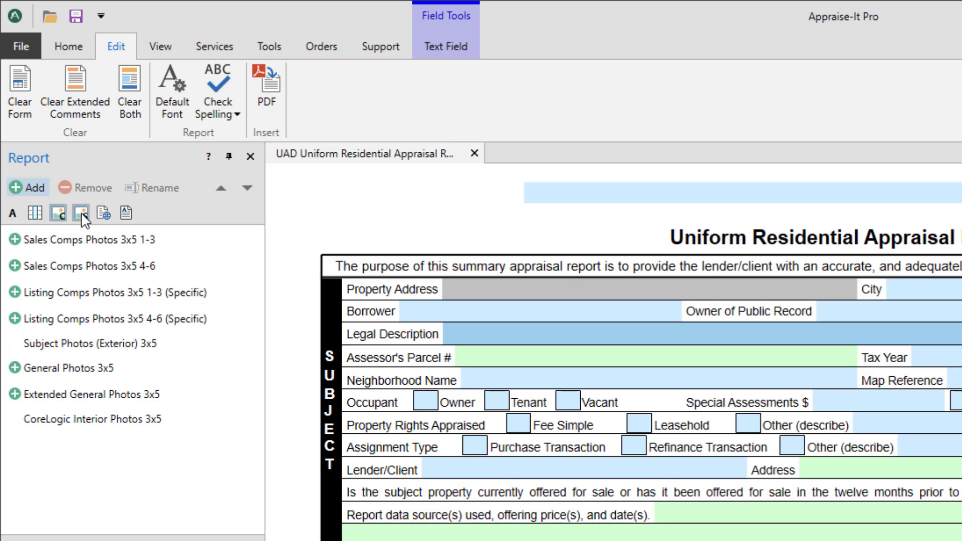
Choose Save As Template from the Save As menu on the Home tab.
{"action": "left_click", "coordinate": [68, 46]}
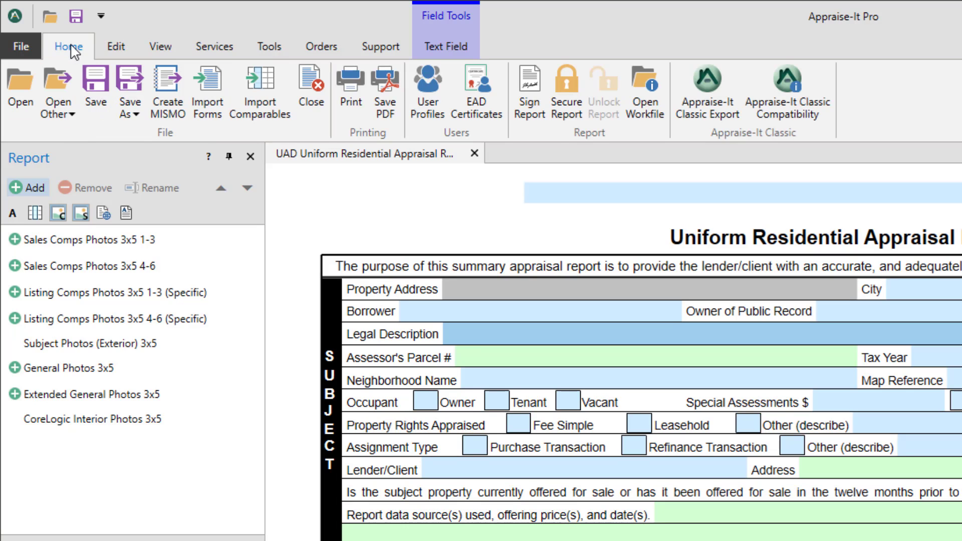
{"action": "left_click", "coordinate": [130, 94]}
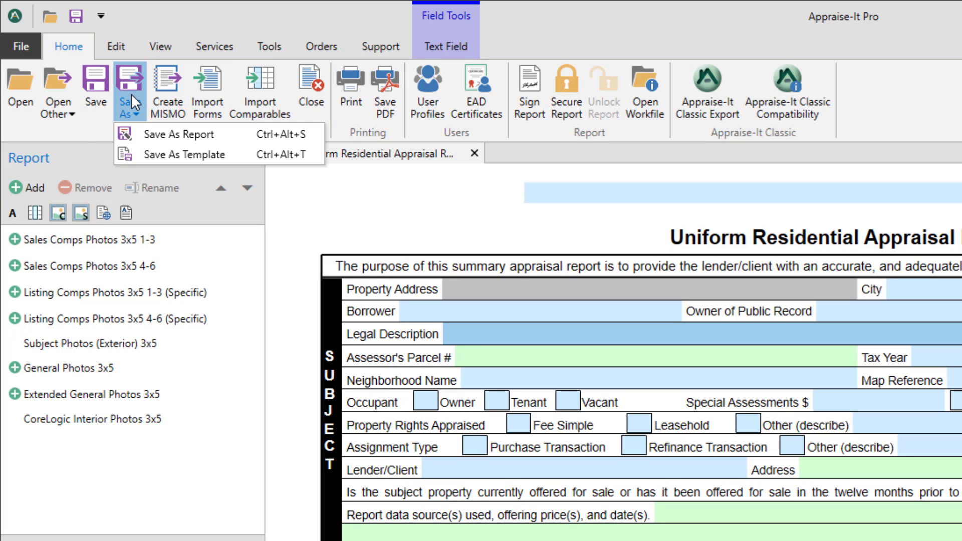
{"action": "left_click", "coordinate": [140, 158]}
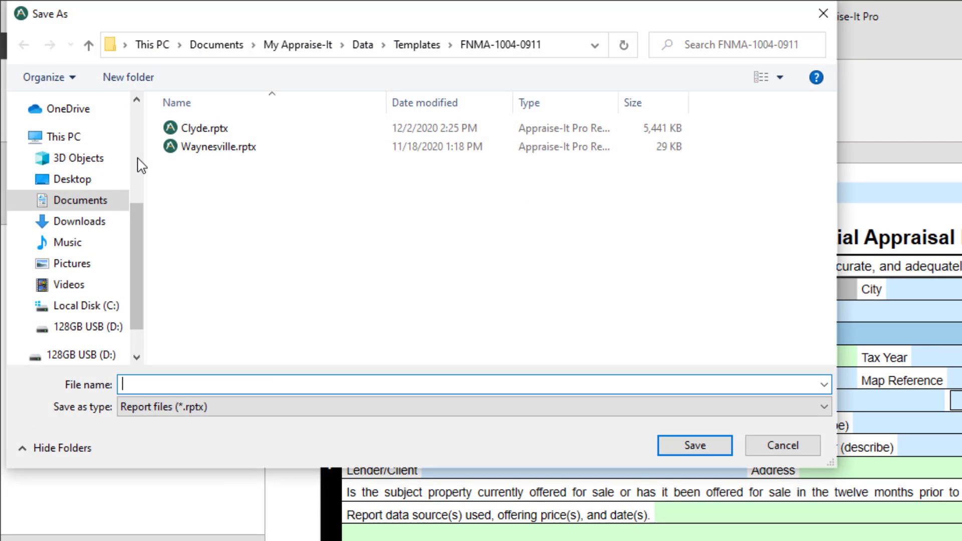